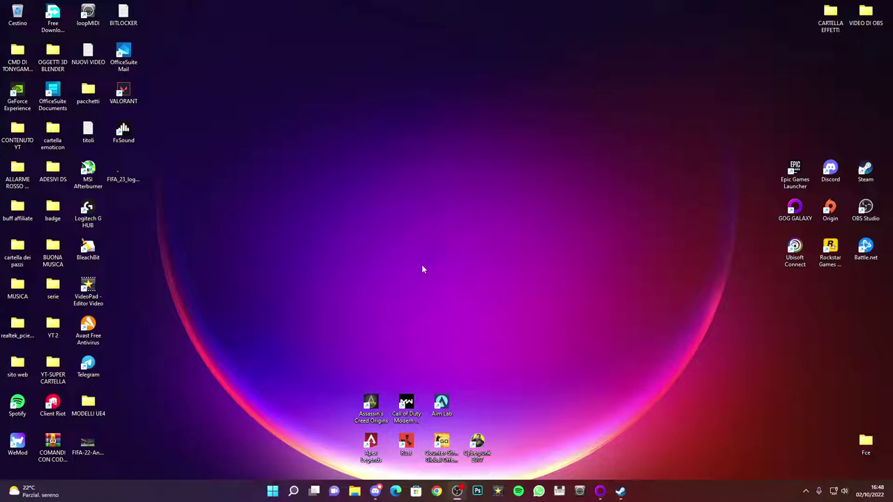
Open Microsoft's Web Installer DirectX End-User Runtime page in Chrome and request the installer download in Italian
click(436, 491)
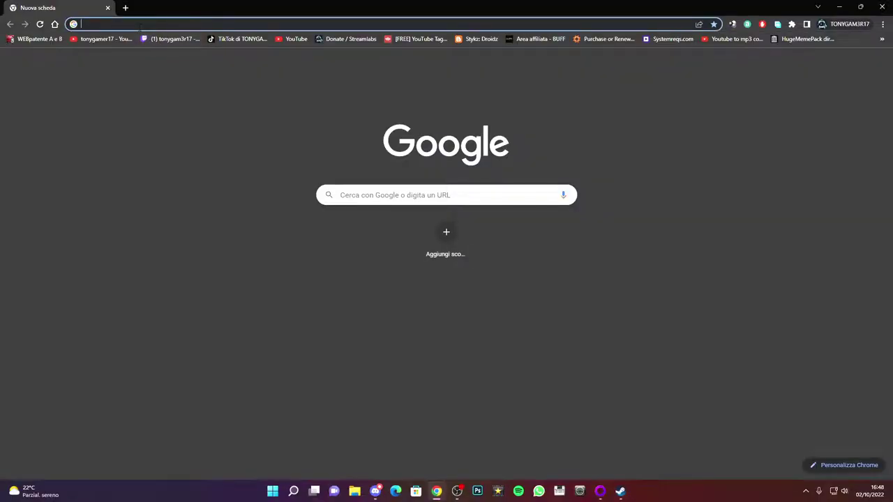
text(directx)
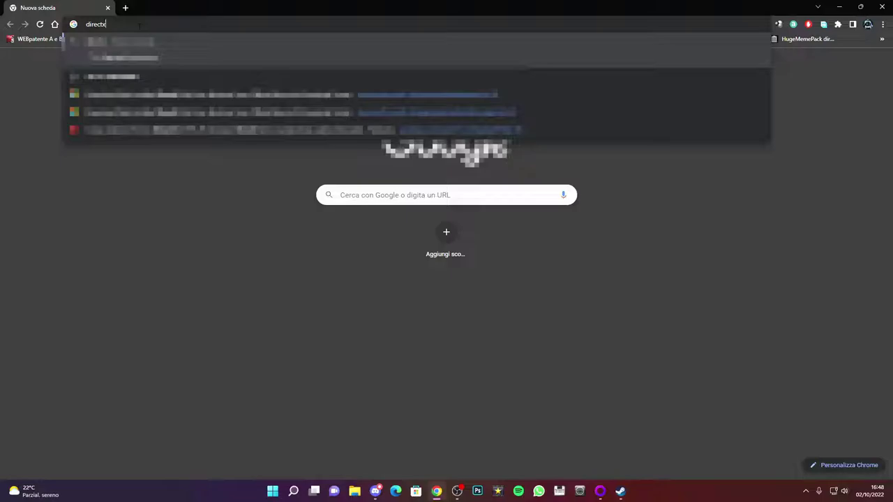
click(174, 94)
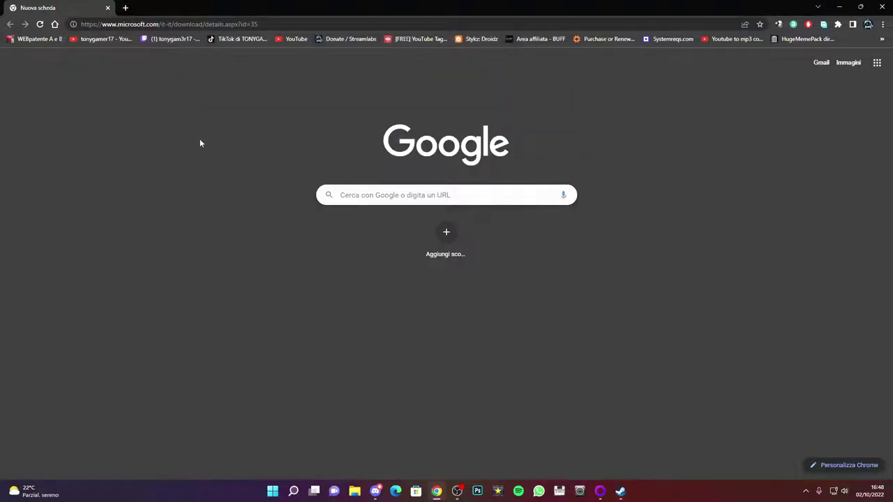
scroll(488, 256, down, 2)
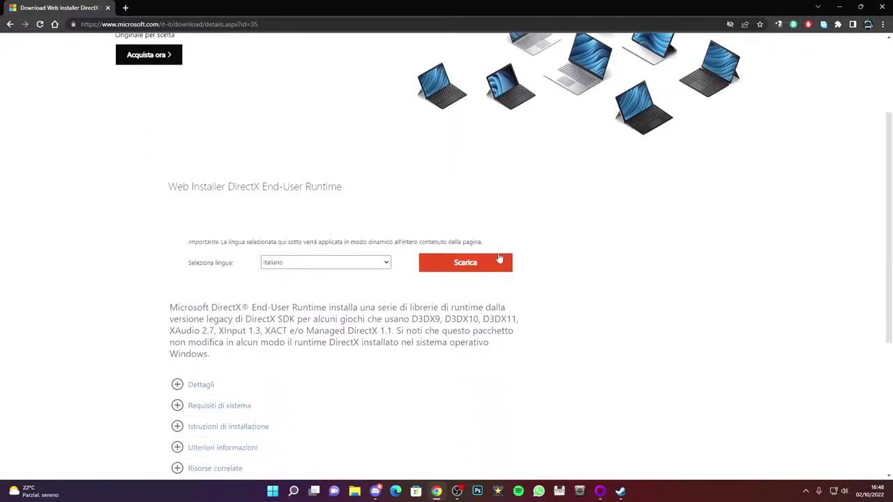
click(469, 259)
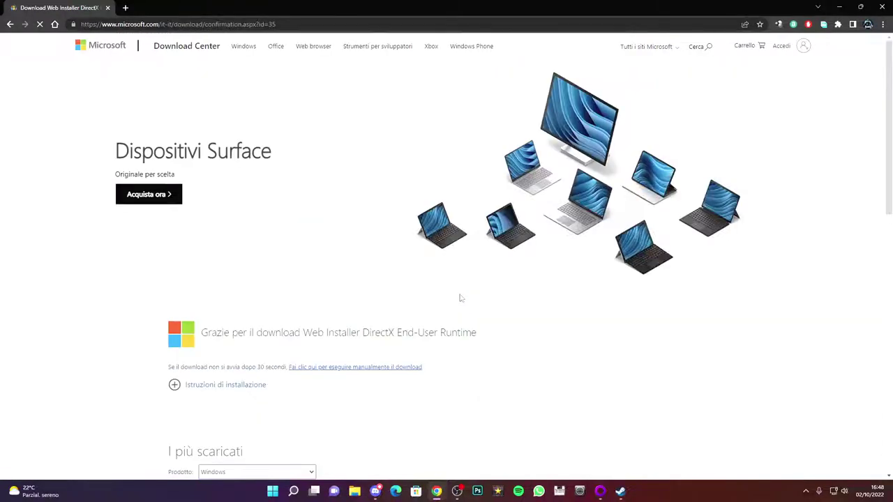
Download dxwebsetup.exe to the desktop with Free Download Manager and minimise the open windows
scroll(419, 291, down, 1)
scroll(501, 305, down, 4)
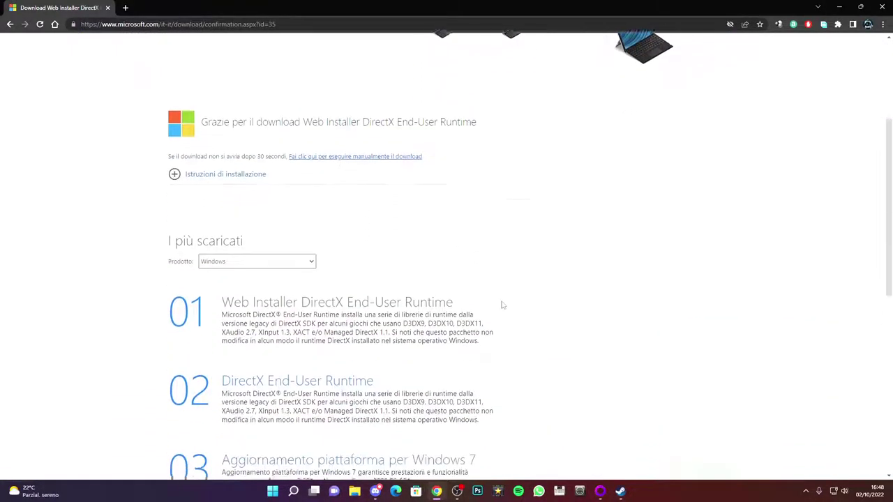
scroll(496, 308, up, 4)
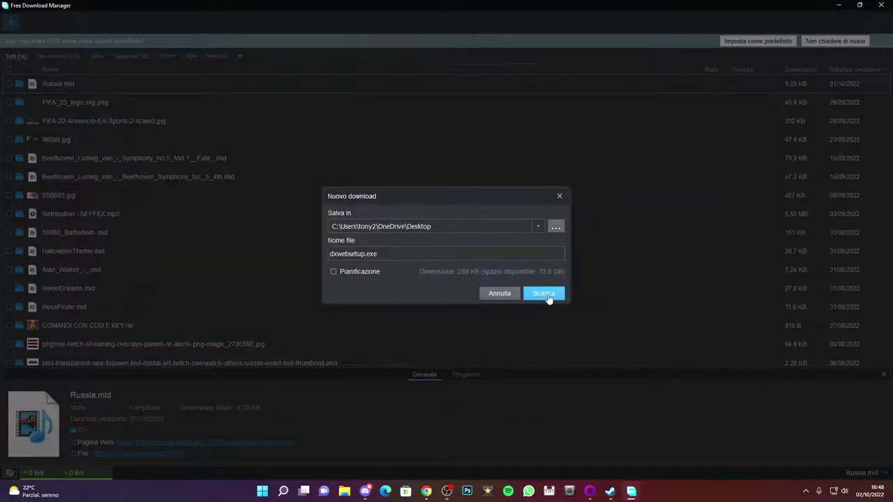
click(540, 298)
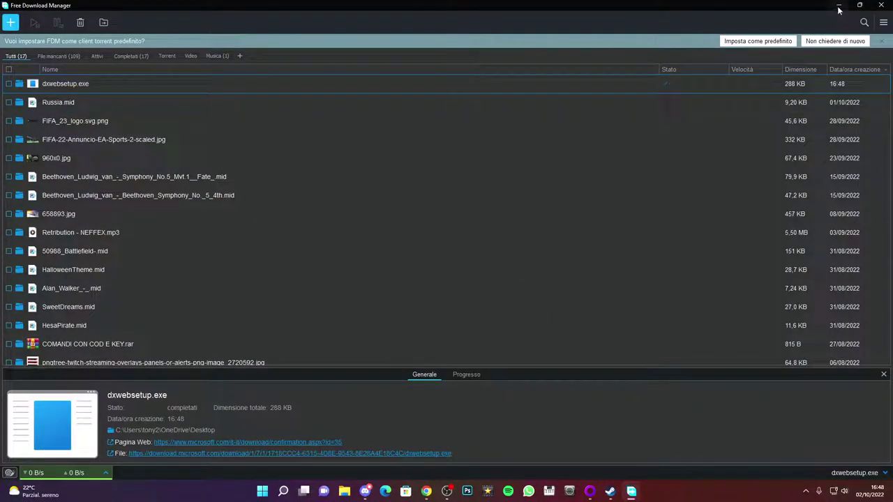
click(838, 5)
click(841, 7)
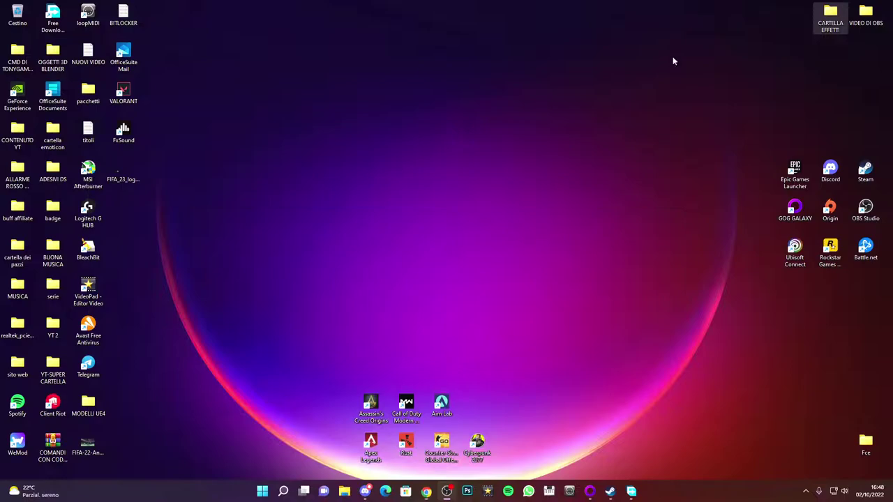
Refresh the desktop and move the dxwebsetup file to the empty area near the upper middle
right_click(438, 132)
click(456, 170)
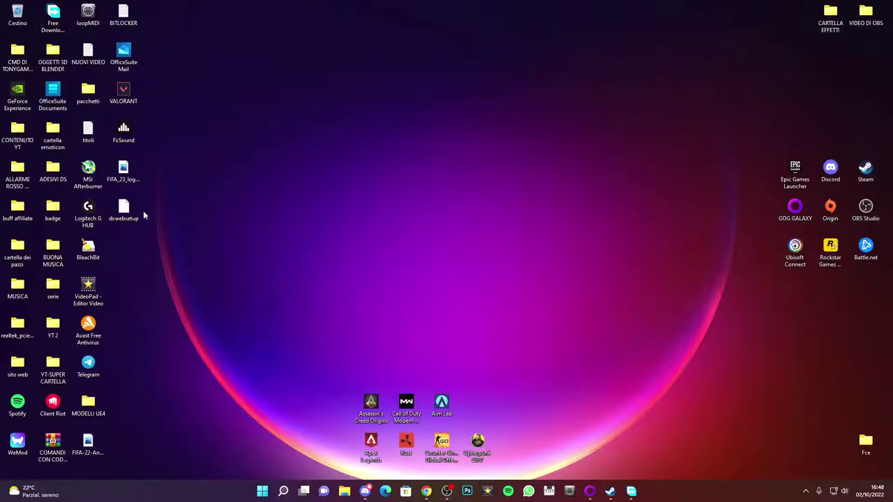
drag(122, 207, 404, 132)
Run dxwebsetup, accept the licence agreement, decline the Bing Toolbar and complete the DirectX installer
double_click(406, 131)
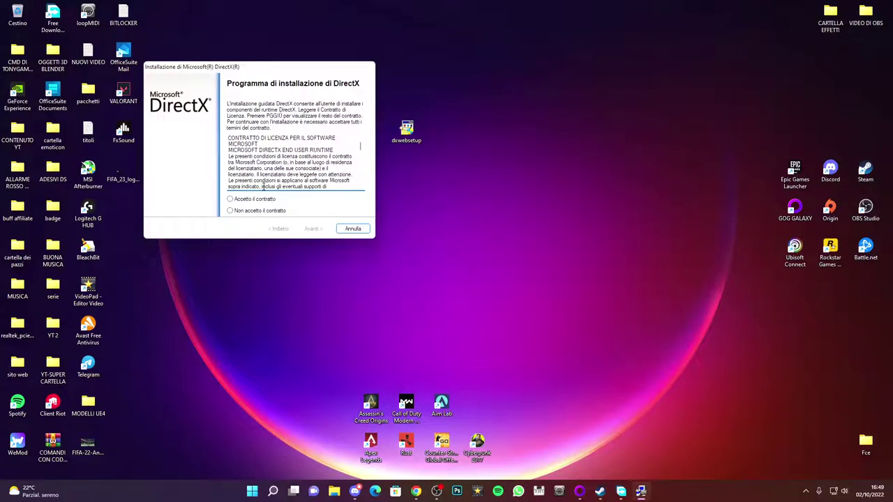
click(230, 199)
click(311, 228)
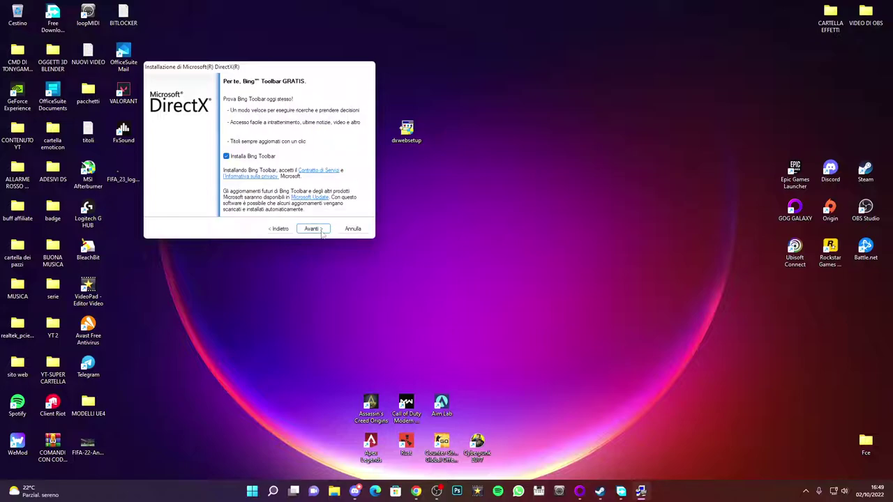
click(226, 156)
click(312, 229)
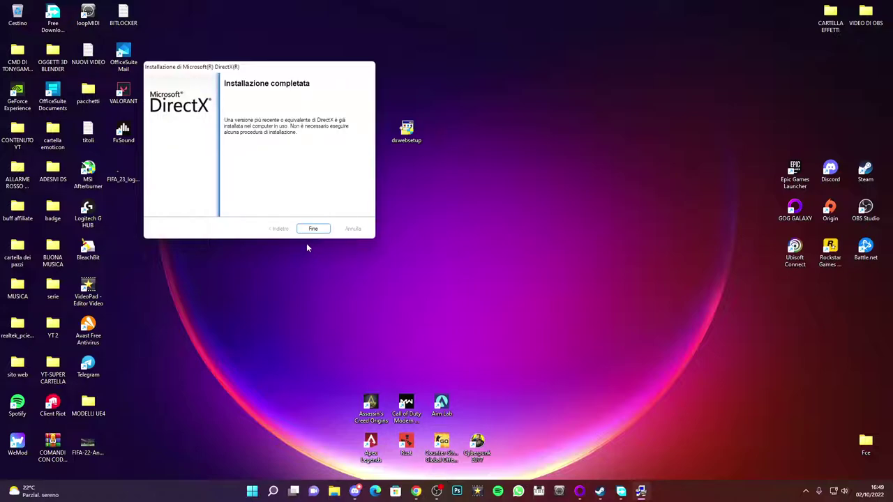
click(312, 229)
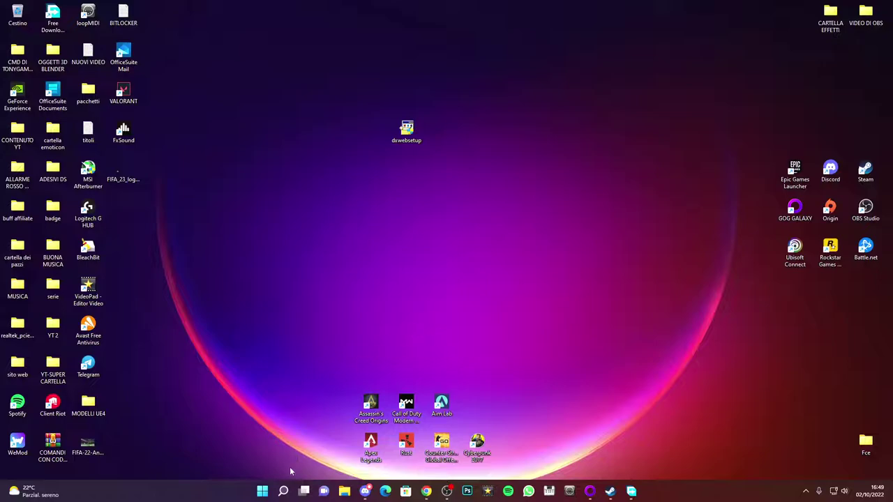
Open Device Manager and bring up the driver properties of the NVIDIA GeForce GTX 1660 SUPER
right_click(263, 493)
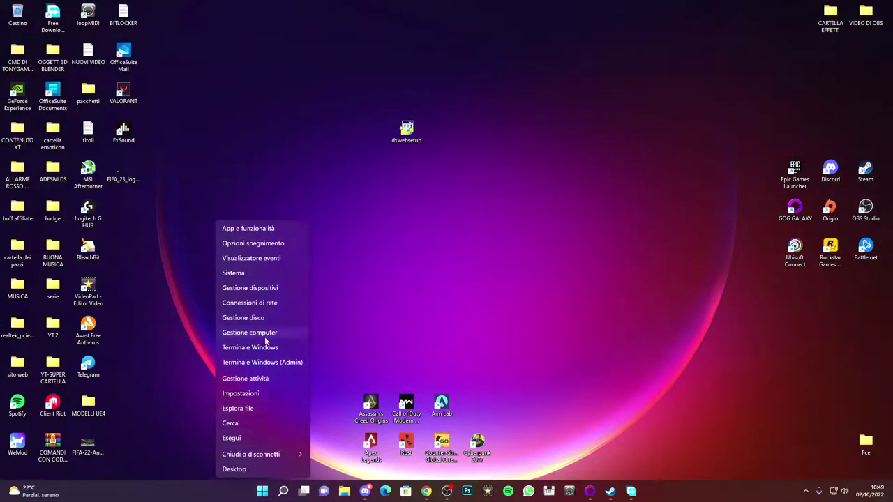
click(257, 294)
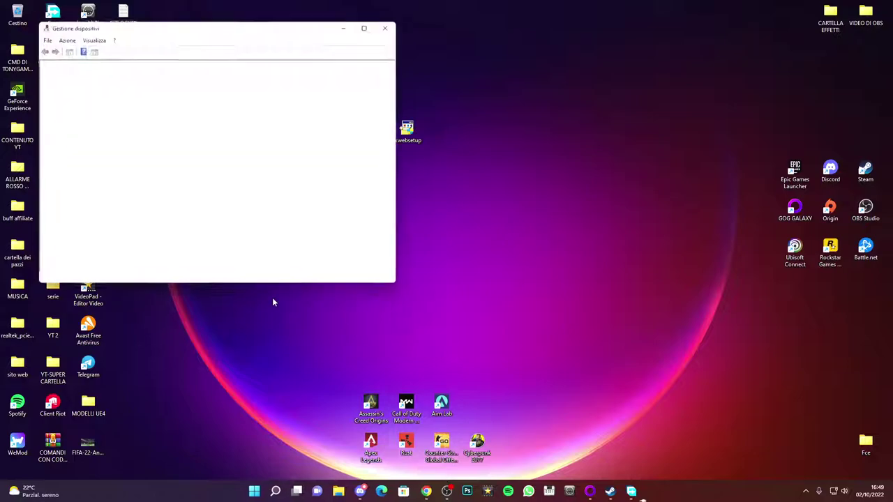
drag(147, 30, 328, 54)
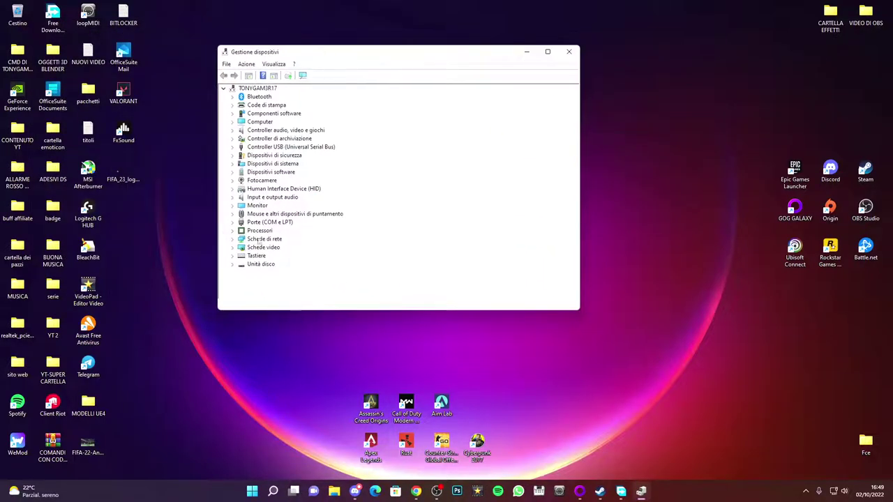
click(233, 246)
click(276, 256)
double_click(276, 257)
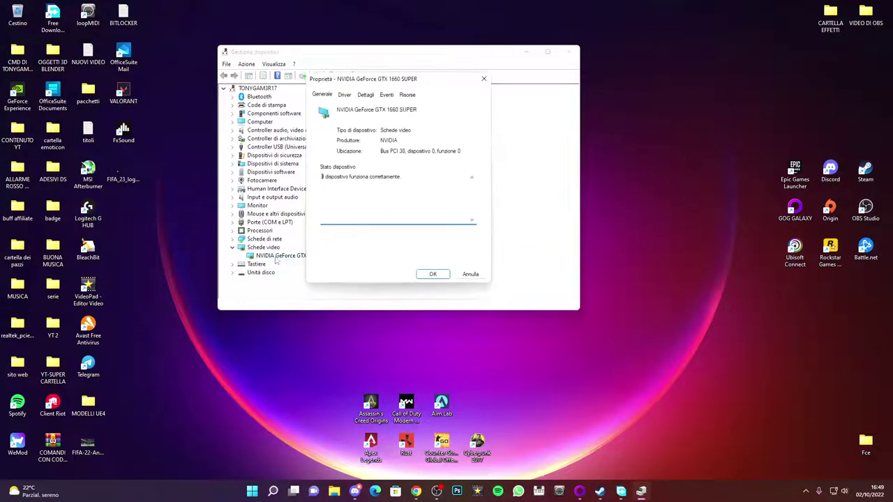
click(345, 94)
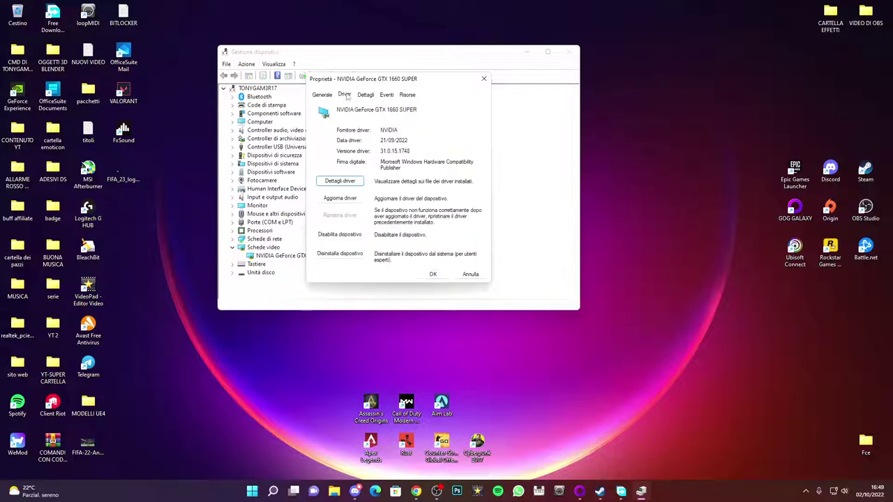
Update the graphics card driver by choosing from the list of drivers available on the computer, and close the card's properties
click(340, 198)
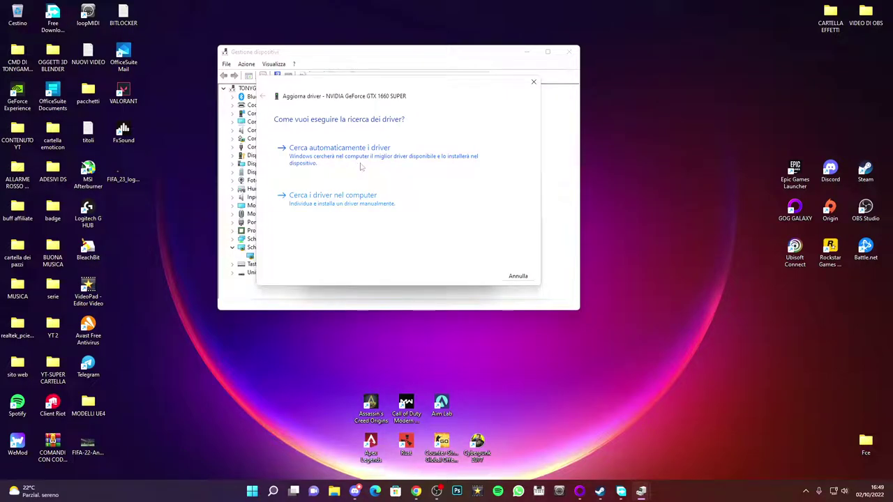
click(366, 205)
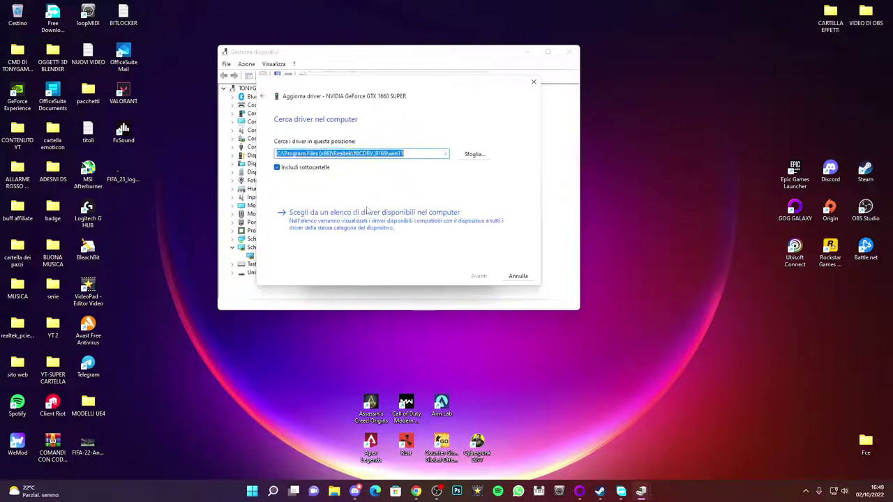
click(324, 212)
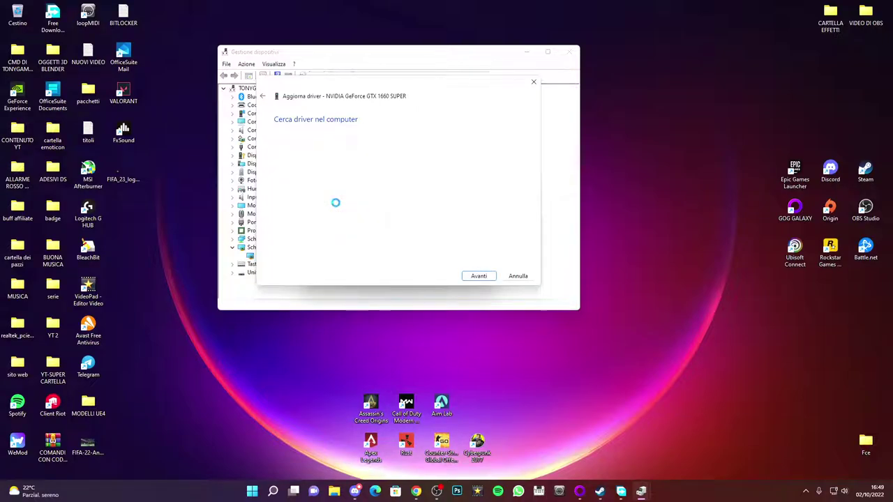
click(305, 196)
click(479, 276)
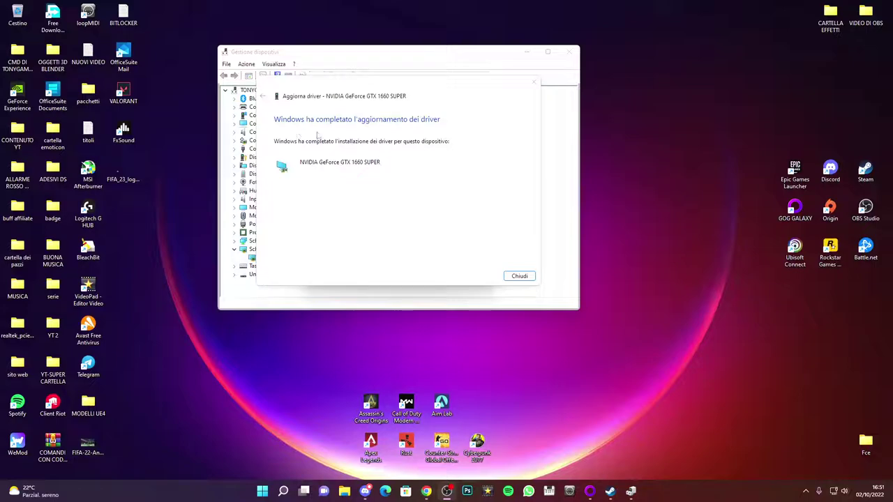
click(528, 276)
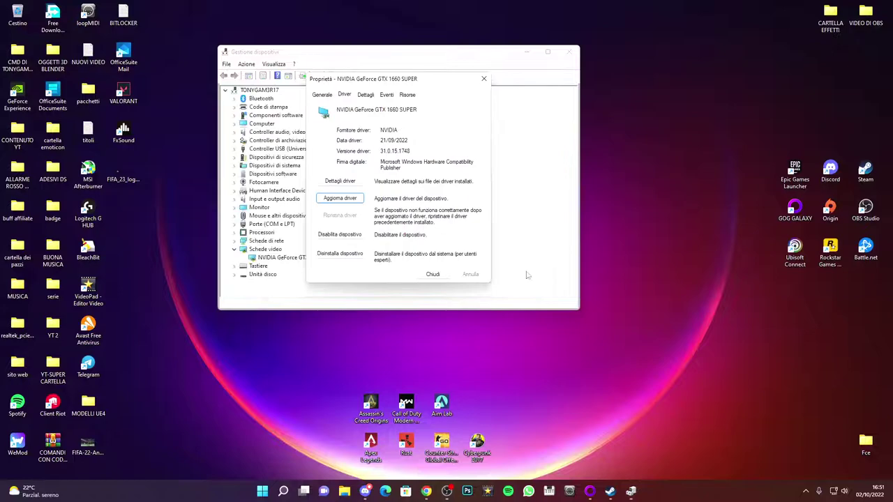
click(483, 79)
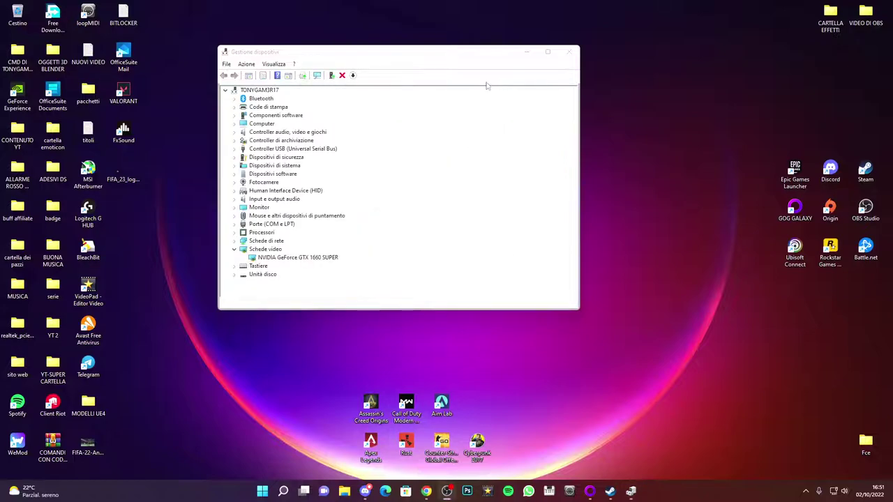
View the actions available for the NVIDIA graphics card and close Device Manager
right_click(280, 257)
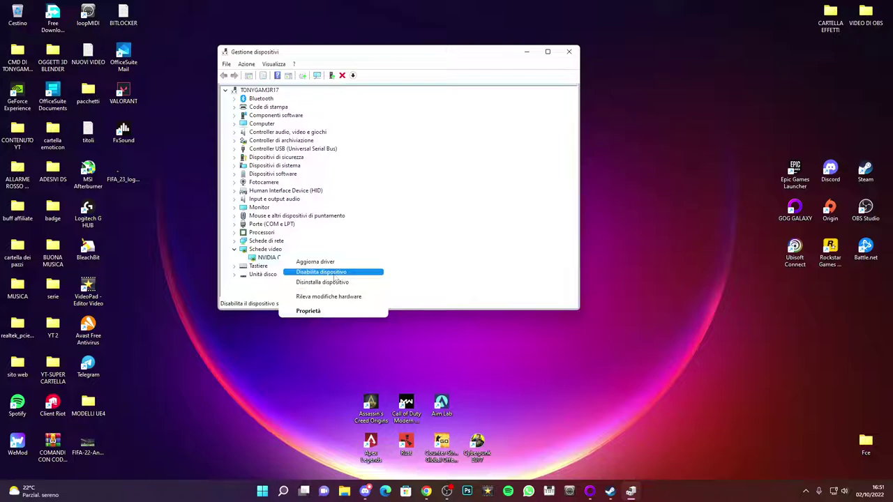
click(569, 52)
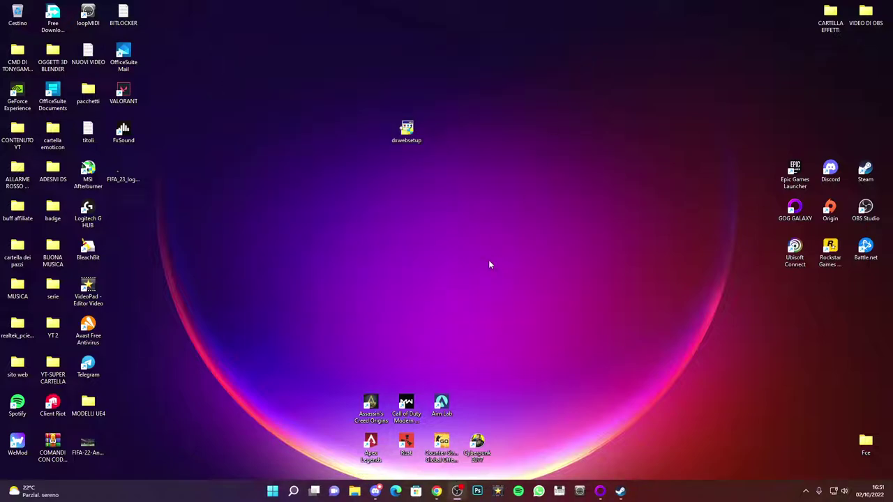
Switch to GOG Galaxy and view the installation management options for Cyberpunk 2077
click(600, 491)
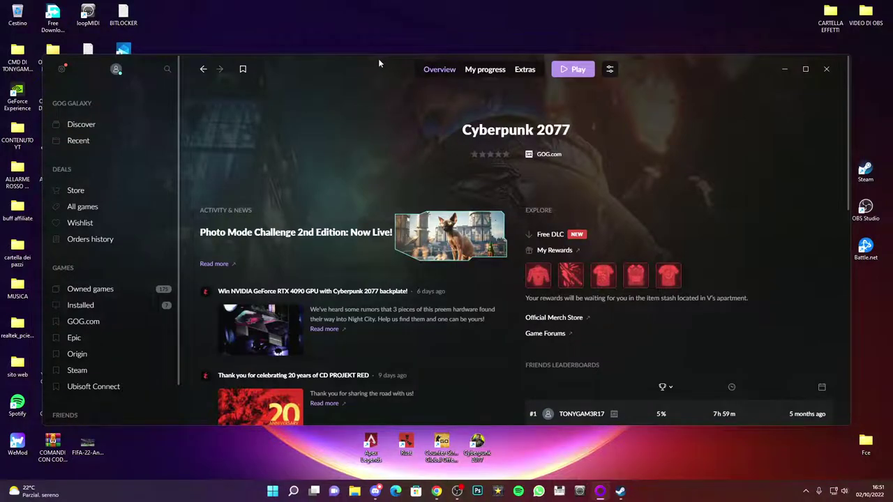
drag(378, 63, 328, 37)
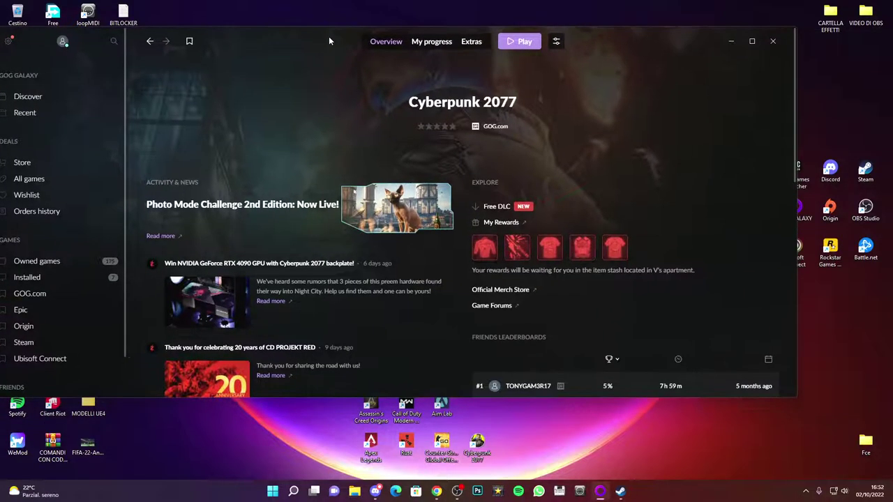
click(556, 41)
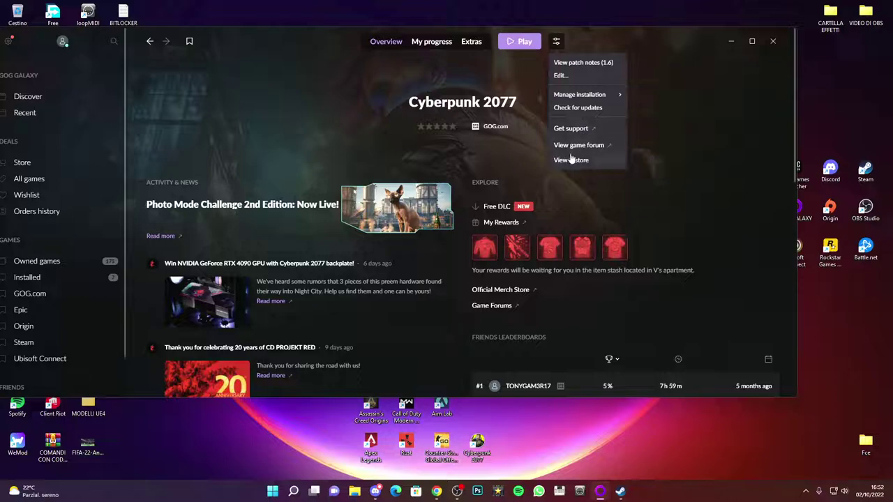
mouse_move(585, 102)
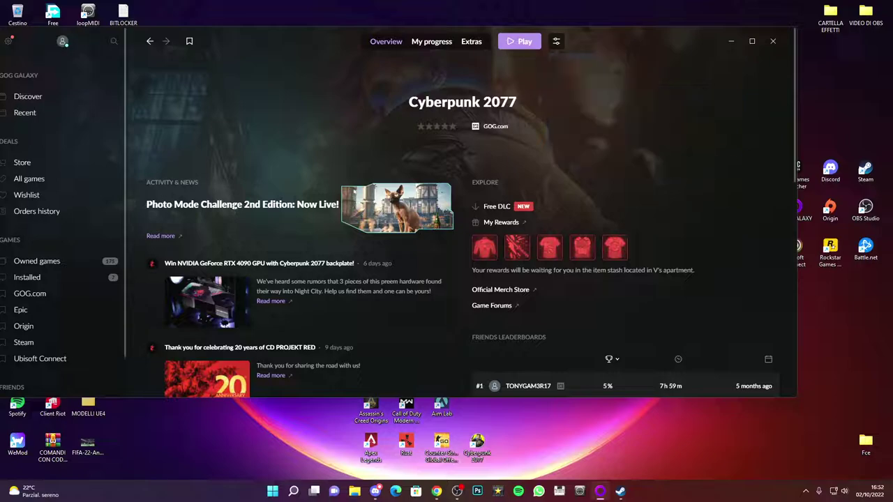
Switch to Steam, view the file integrity verification option in Rust's local files properties, and minimise both game launchers
click(620, 491)
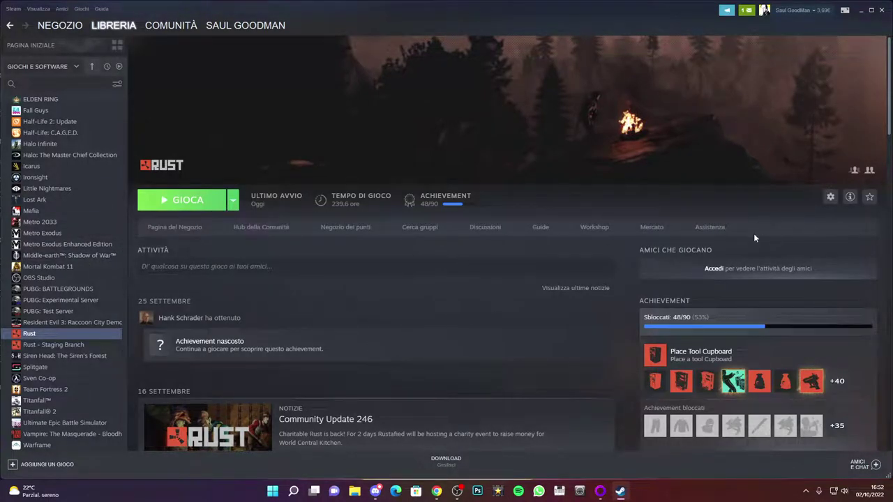
click(829, 197)
mouse_move(820, 244)
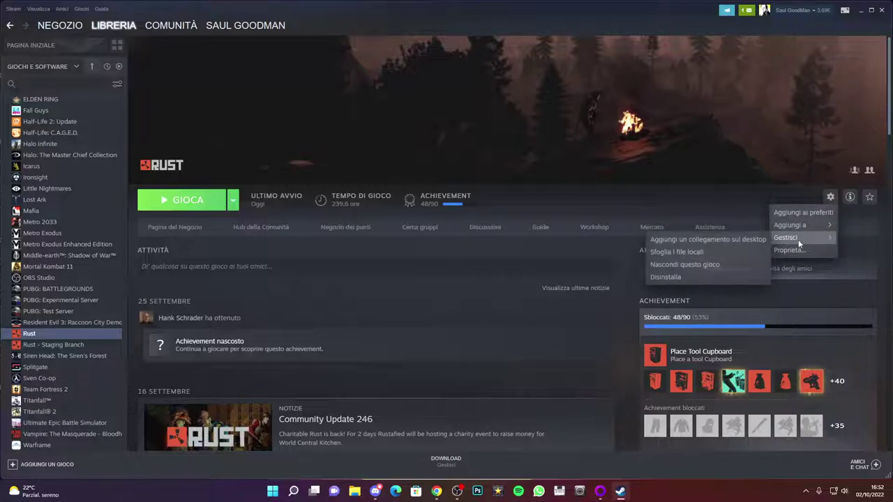
click(794, 249)
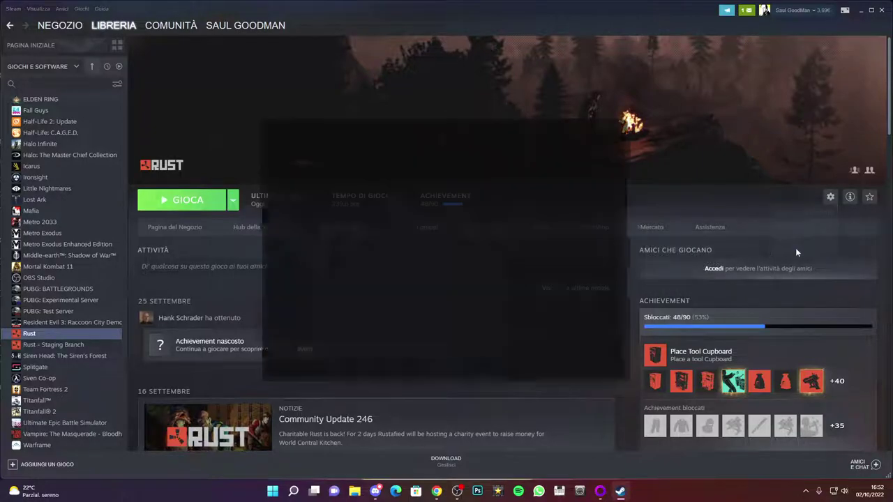
click(278, 180)
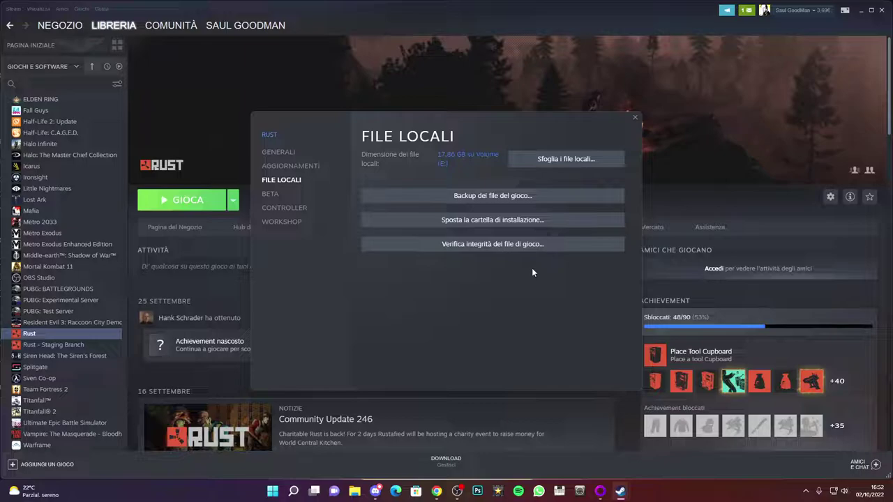
click(635, 118)
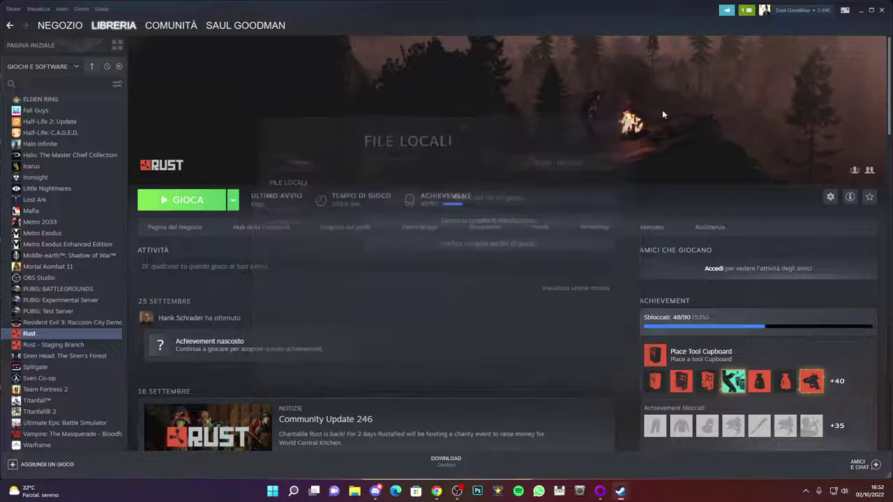
click(861, 10)
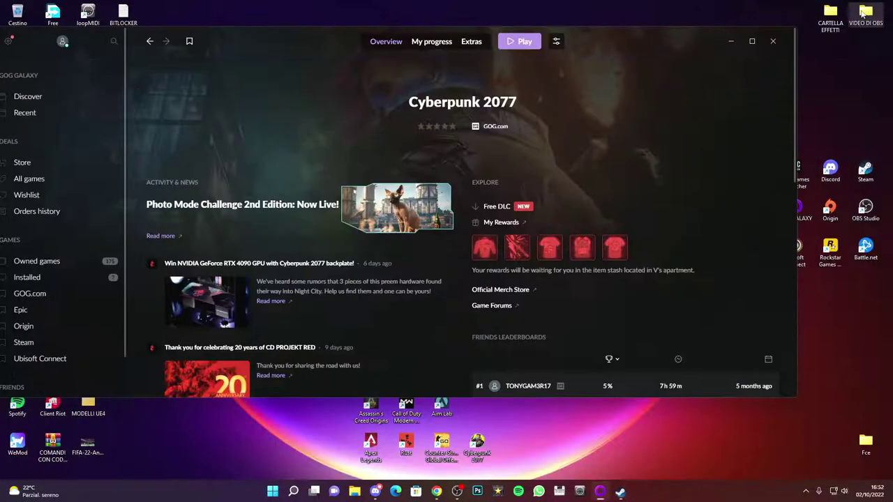
click(730, 41)
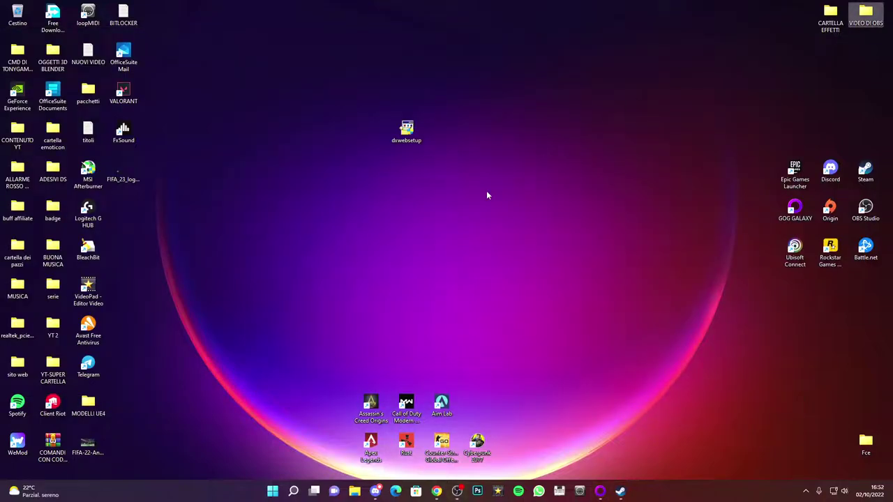